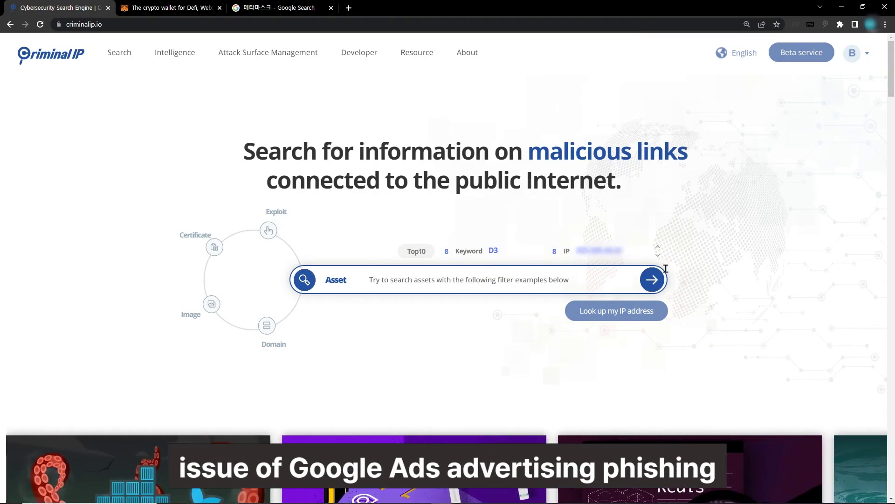
Switch from the Criminal IP search page to the official metamask.io site.
click(183, 8)
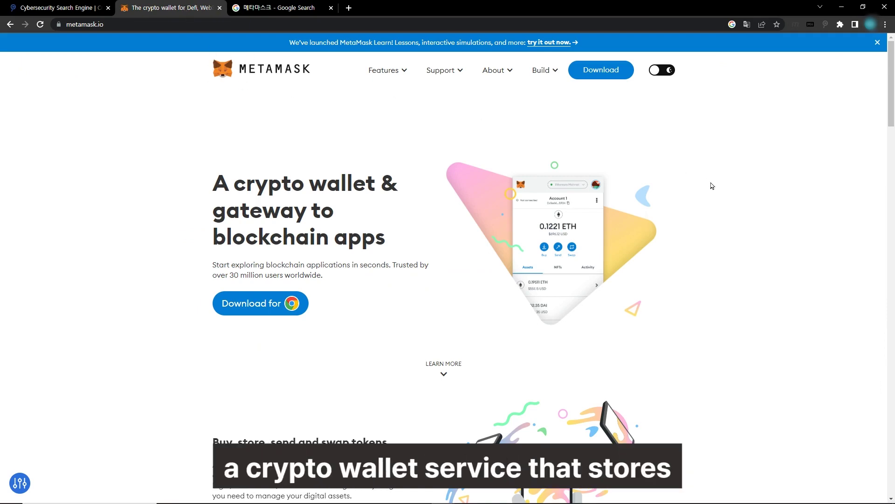
scroll(712, 186, down, 1)
scroll(711, 186, down, 2)
scroll(711, 185, down, 1)
scroll(712, 186, down, 3)
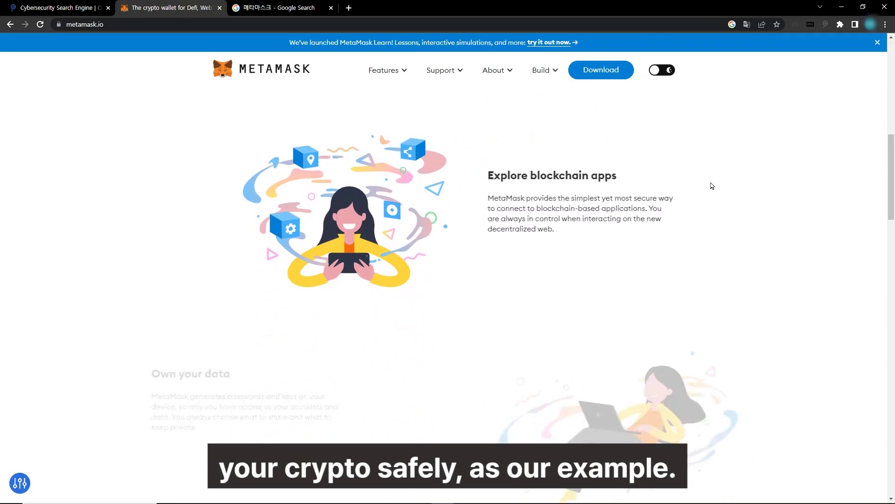
scroll(711, 186, down, 1)
scroll(712, 185, down, 1)
scroll(712, 185, down, 2)
scroll(712, 186, down, 1)
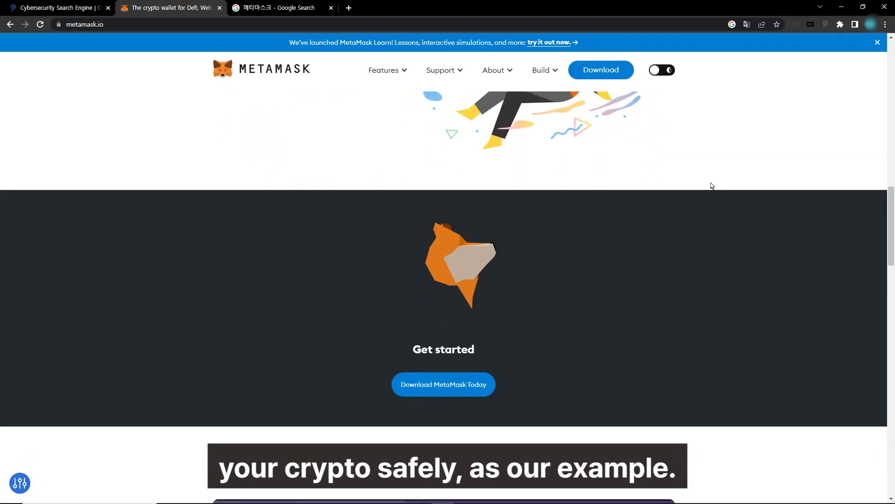
scroll(712, 186, down, 3)
scroll(712, 186, down, 3)
scroll(712, 186, down, 2)
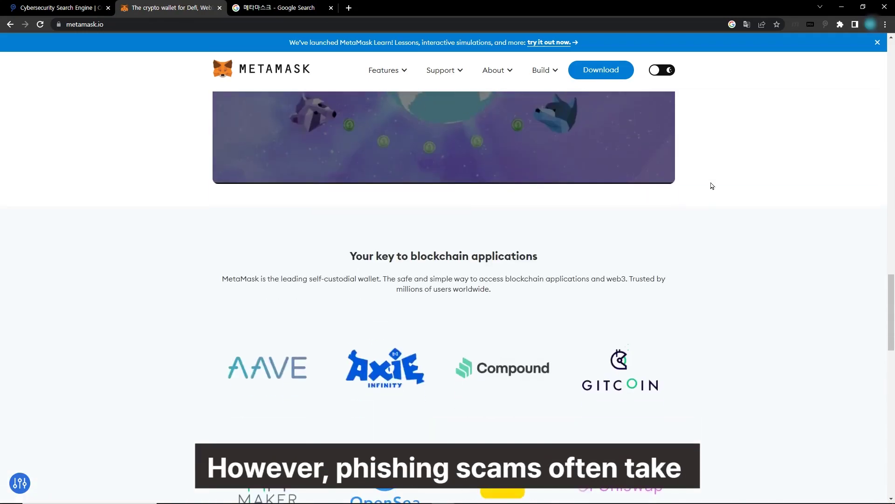
scroll(711, 186, down, 3)
scroll(711, 186, down, 1)
scroll(711, 185, down, 3)
scroll(712, 185, down, 2)
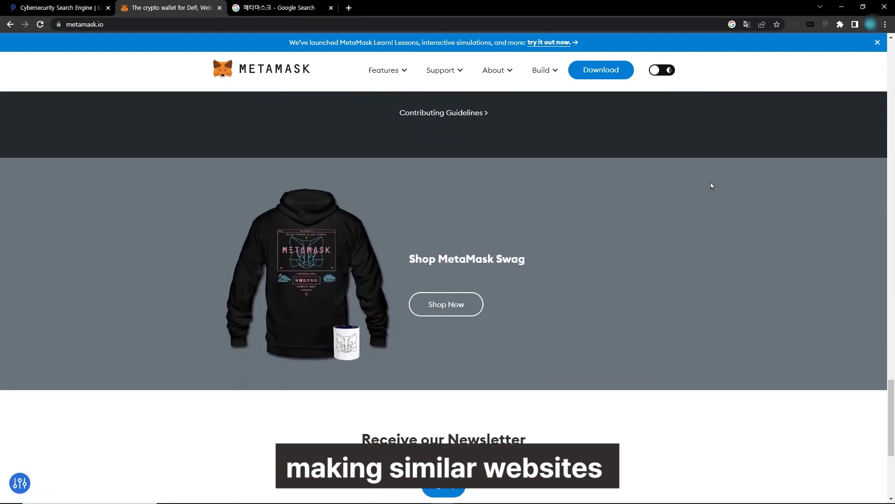
scroll(711, 182, down, 3)
drag(893, 441, 854, 97)
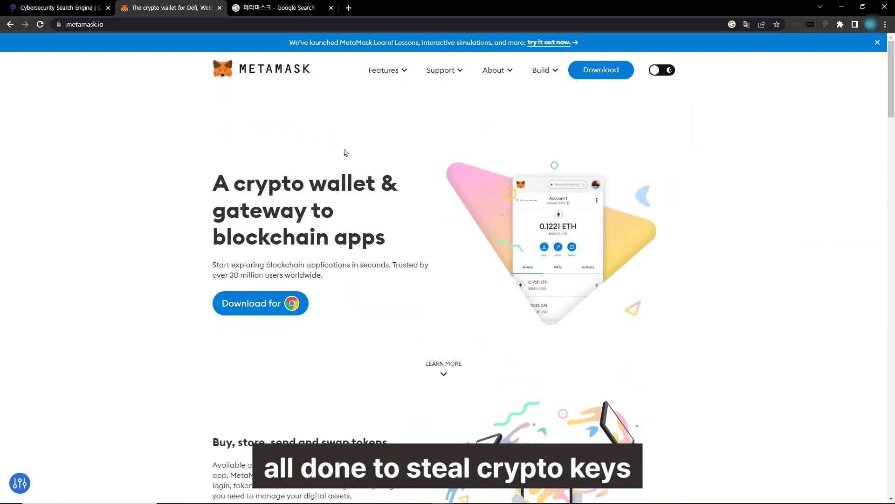
Bring up the Google results for the Korean-language MetaMask search.
click(310, 9)
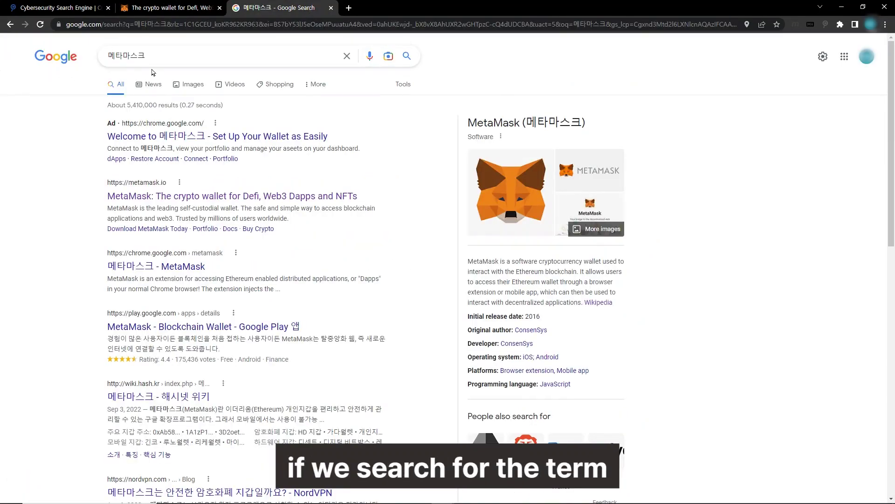
Highlight the sponsored top Google ad and follow it to the look-alike MetaMask site.
drag(104, 127, 259, 162)
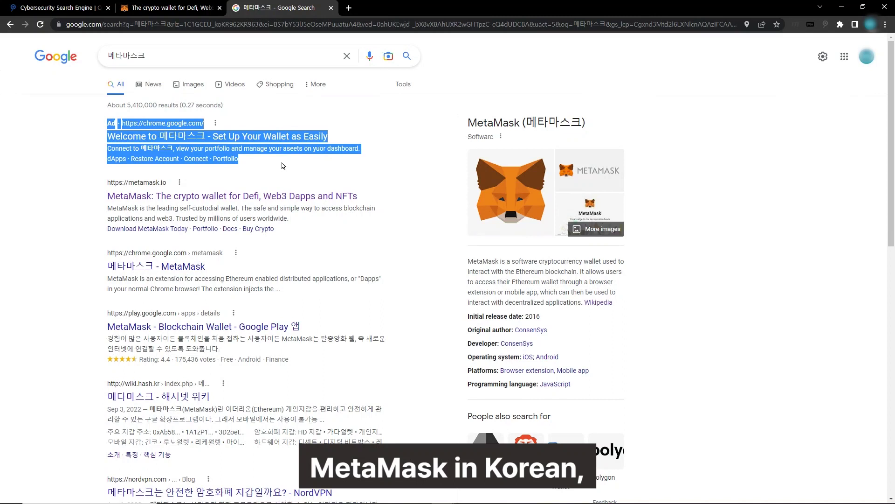
click(210, 144)
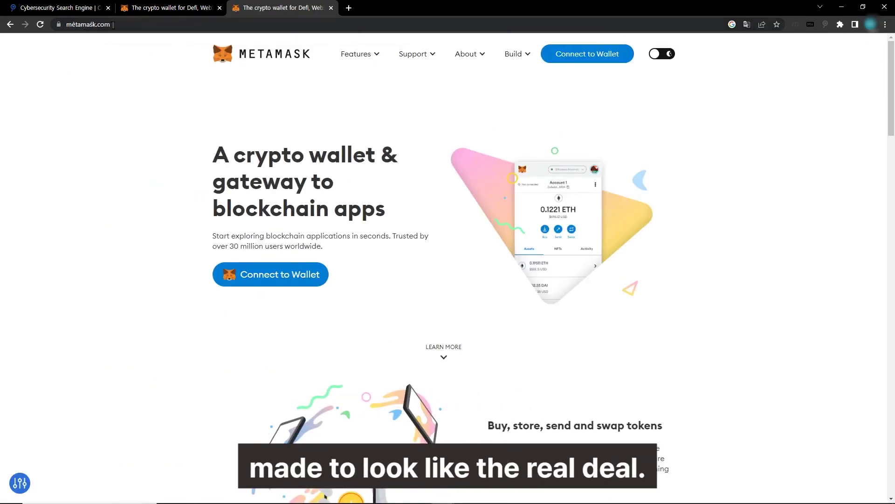
Compare the real metamask.io address with the spoofed page's address, then return to Criminal IP.
click(151, 9)
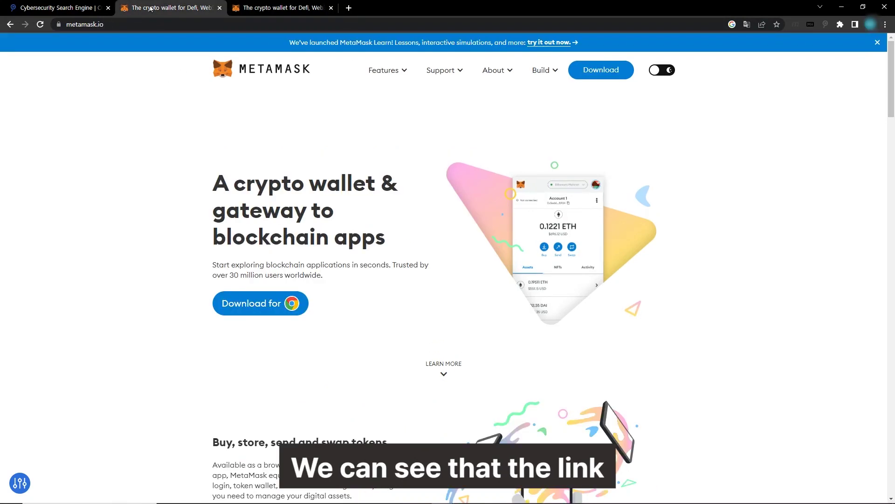
click(251, 7)
click(179, 7)
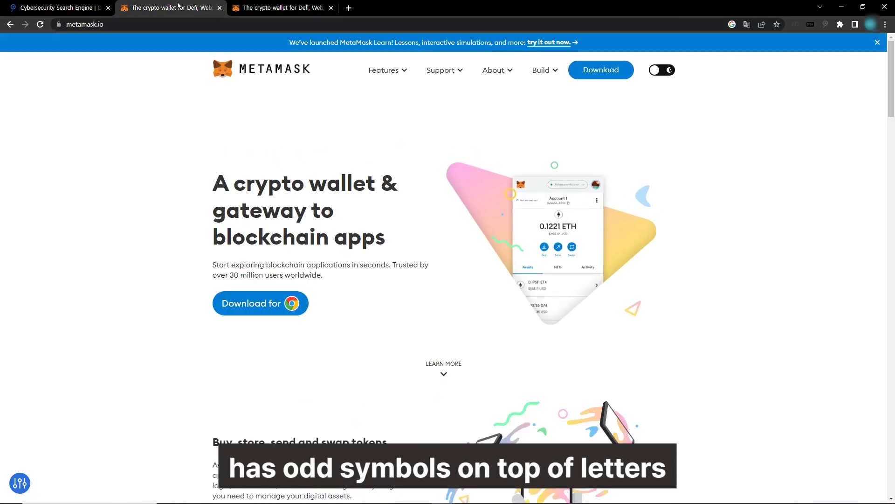
click(123, 22)
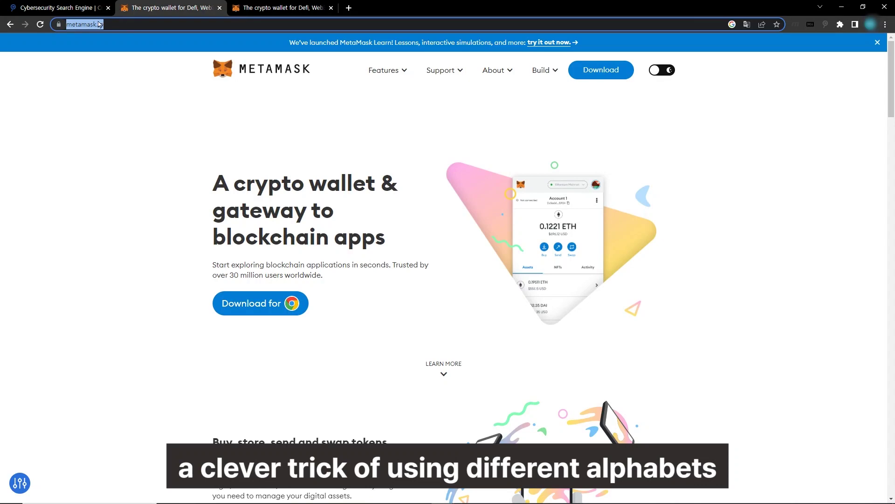
click(258, 7)
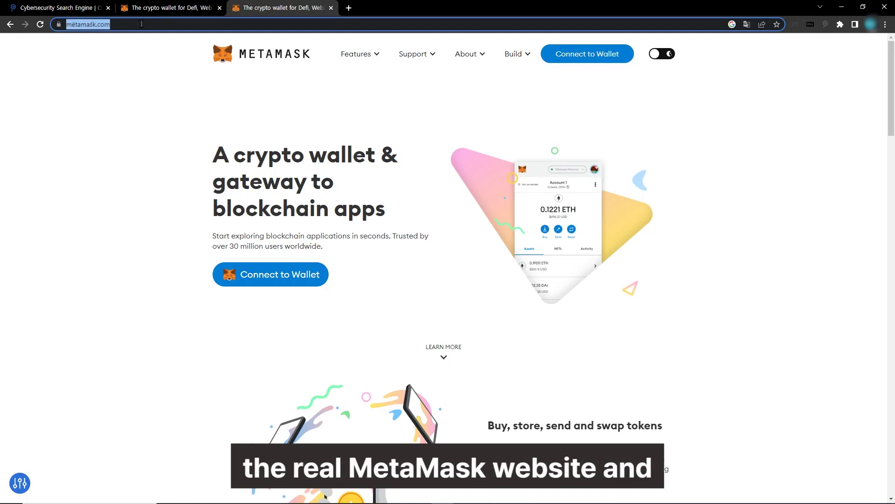
click(70, 9)
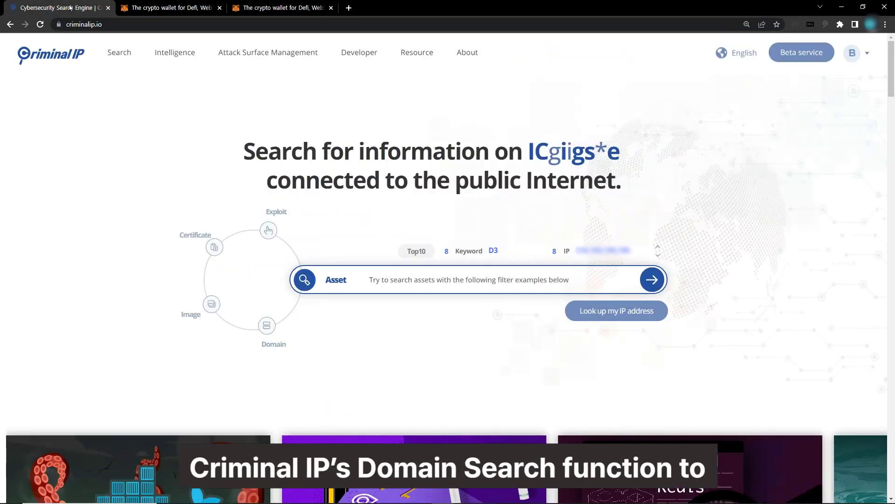
Run a Criminal IP domain search for the punycode domain xn--mtamak-3ua83g.com.
click(266, 327)
text(https://xn--mtamak-3ua83g.com/)
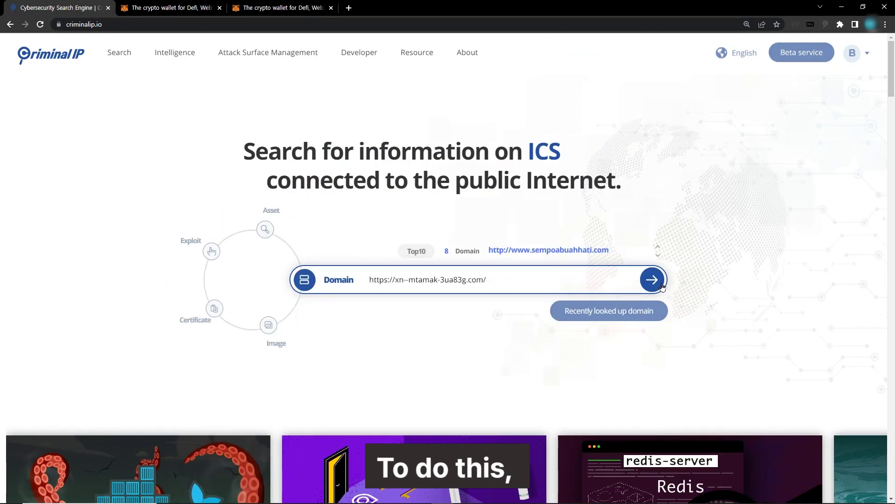
click(661, 287)
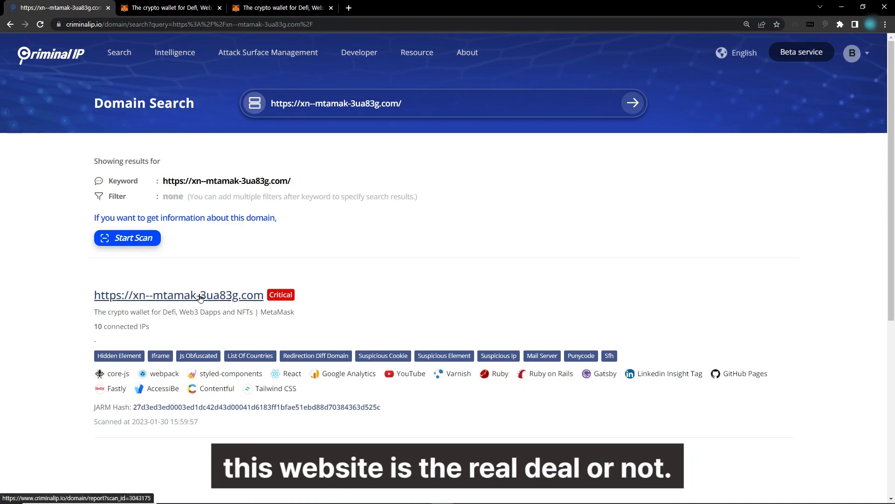
Open the domain report and highlight its 99.0% score, 74.59% phishing probability, abuse records and creation date.
click(252, 297)
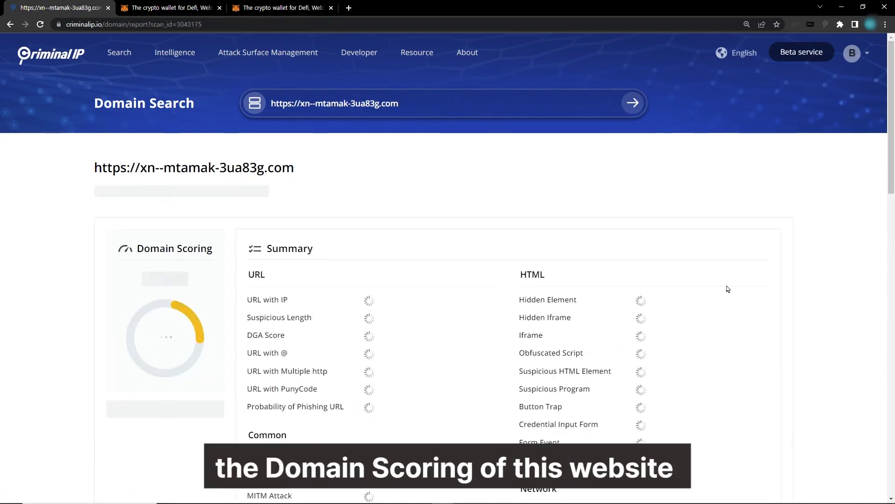
scroll(440, 285, down, 2)
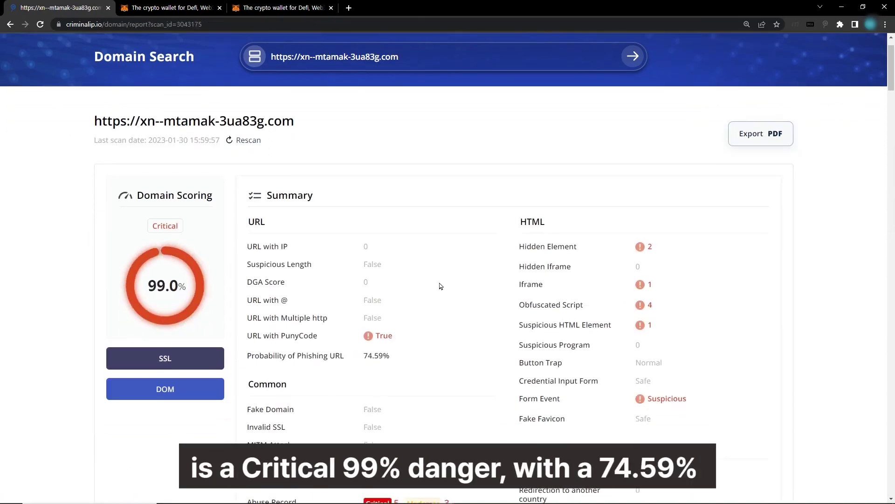
drag(147, 249, 187, 250)
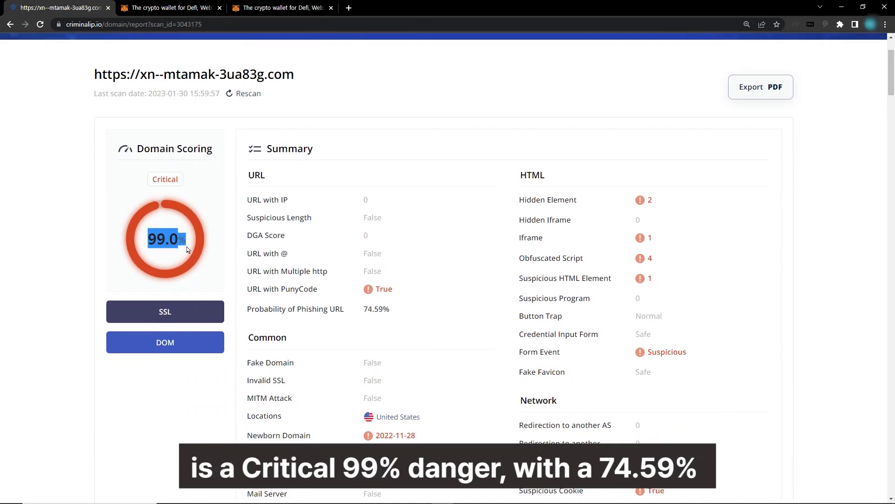
click(247, 310)
drag(245, 311, 408, 313)
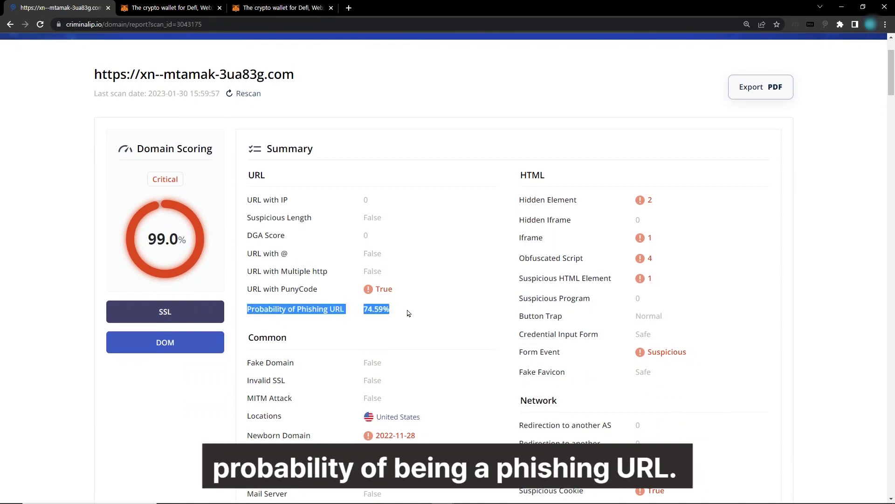
scroll(413, 313, down, 1)
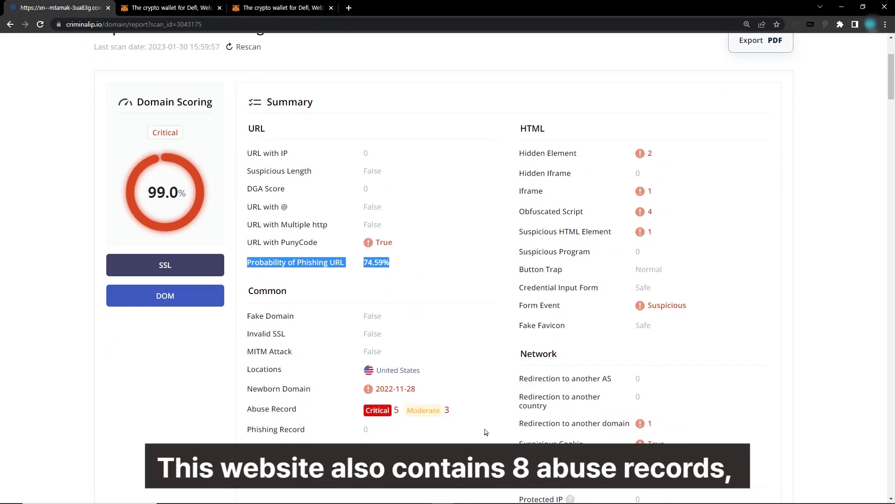
drag(243, 409, 463, 410)
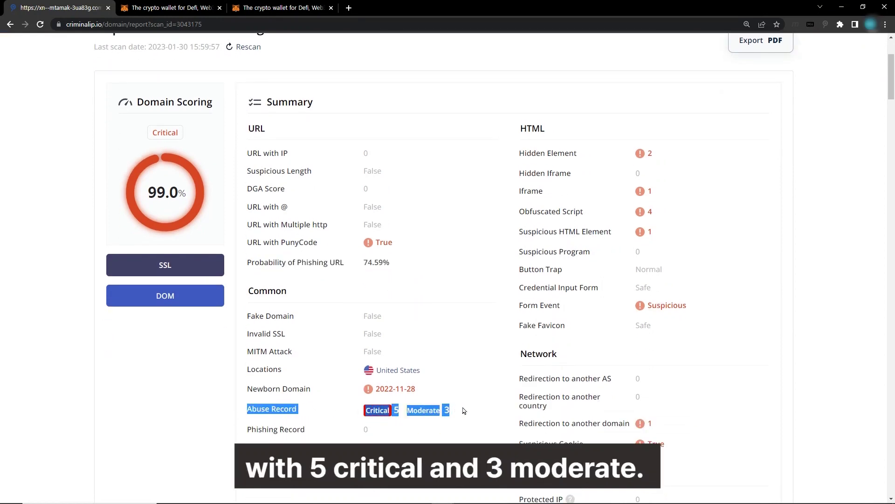
drag(247, 388, 396, 389)
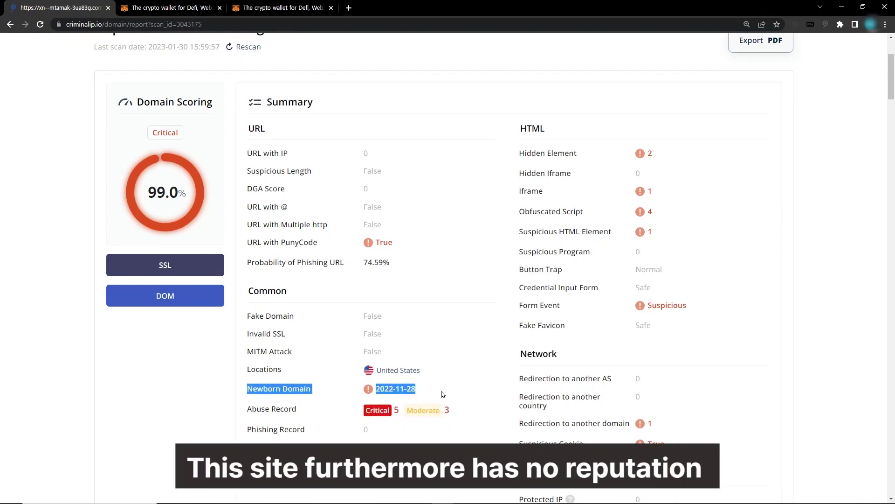
scroll(366, 404, down, 2)
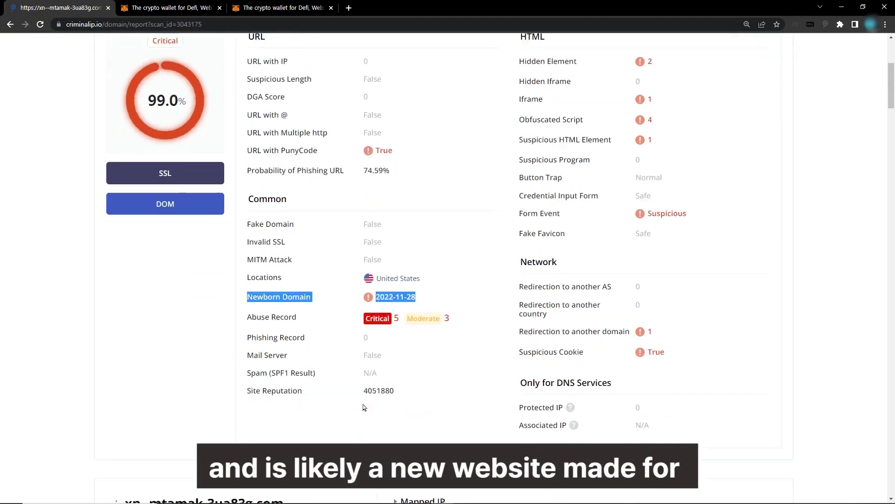
scroll(362, 411, down, 1)
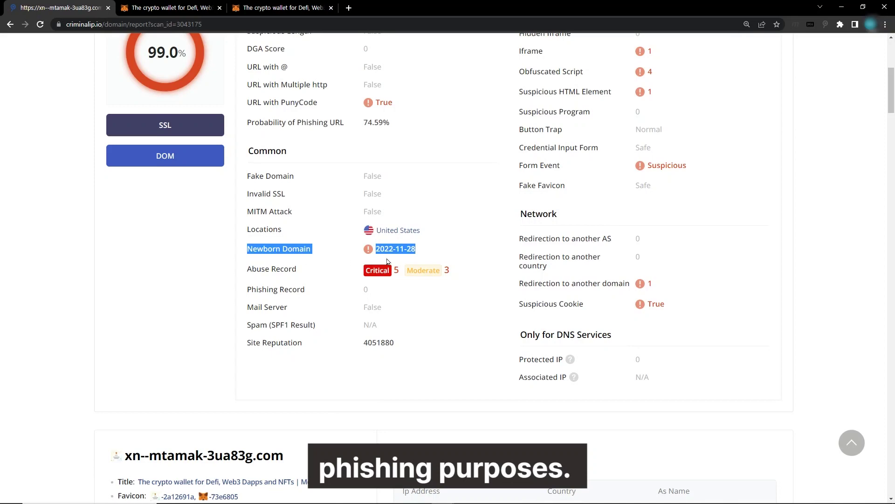
scroll(387, 261, down, 1)
scroll(389, 264, down, 2)
scroll(390, 265, down, 2)
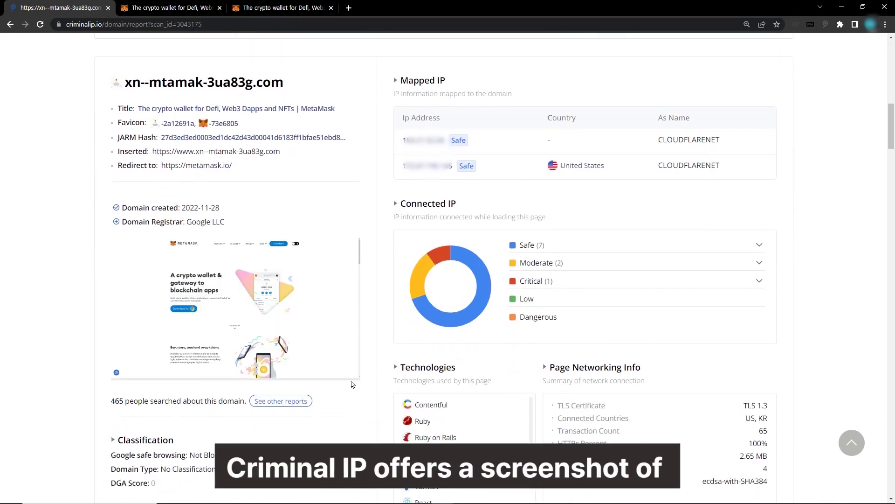
click(159, 291)
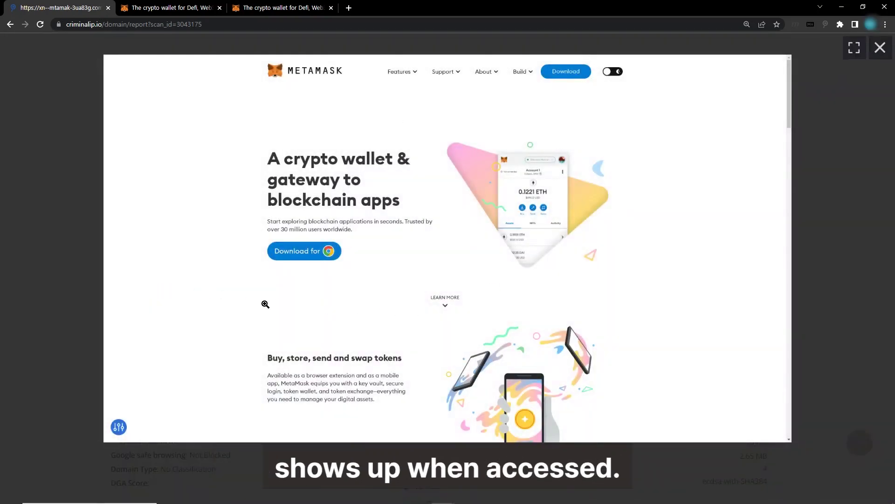
click(877, 48)
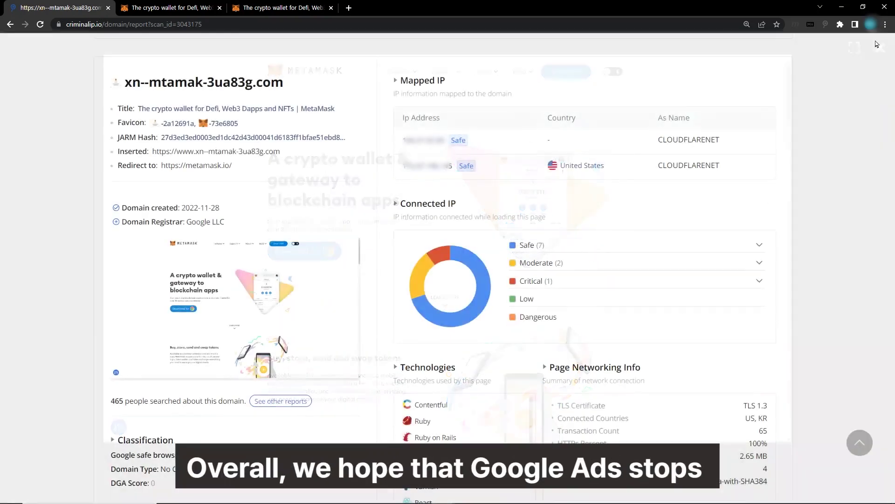
scroll(701, 379, up, 5)
scroll(701, 379, up, 5)
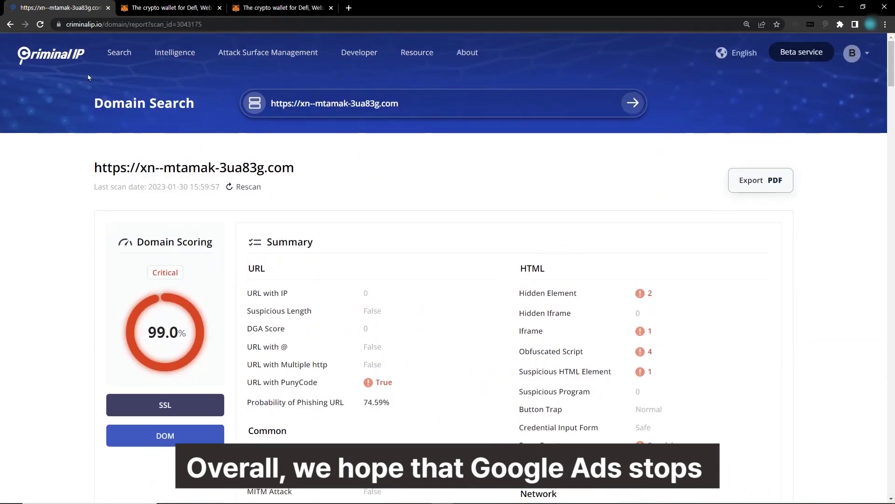
Go back to the Criminal IP home page using the site logo.
click(71, 61)
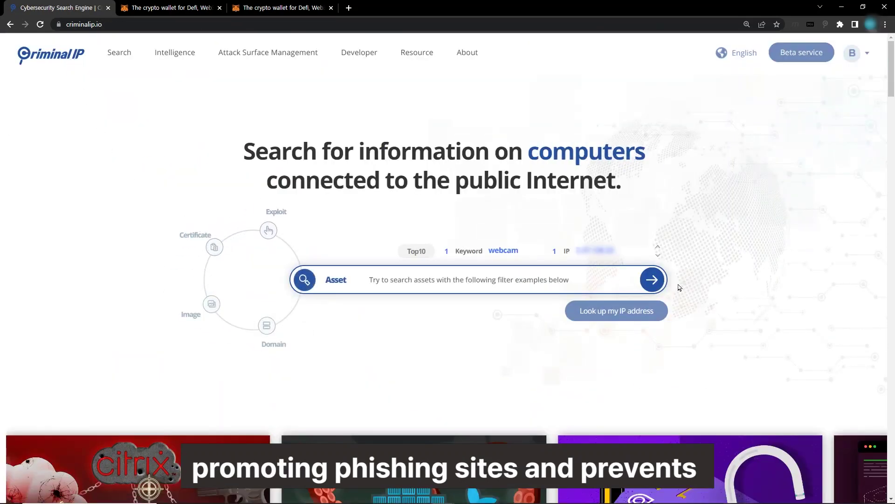